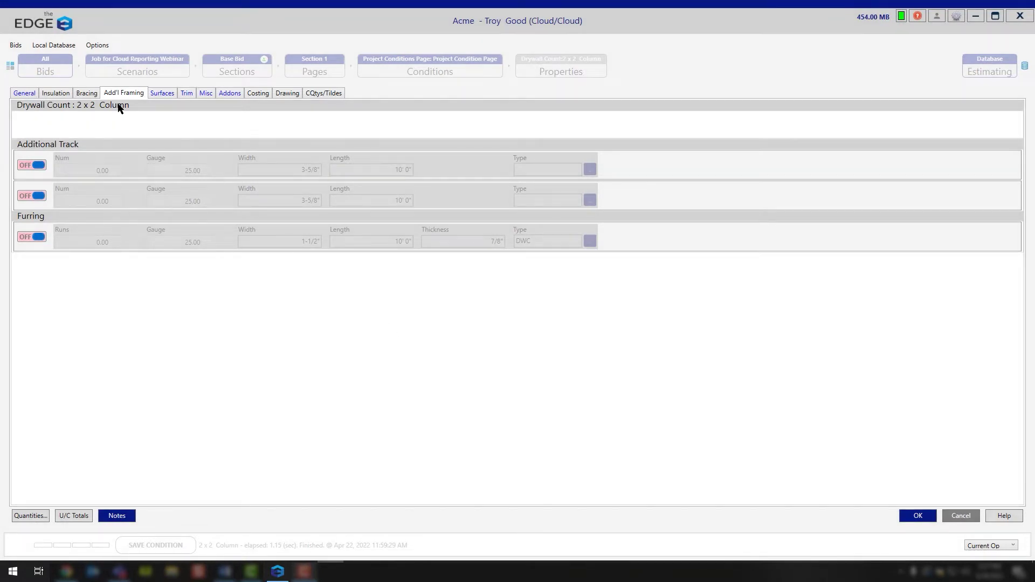
Step: Enable both additional track rows to review their gauge, width, length and type fields, and switch both rows off again
{"action": "left_click", "coordinate": [38, 166]}
{"action": "left_click", "coordinate": [38, 197]}
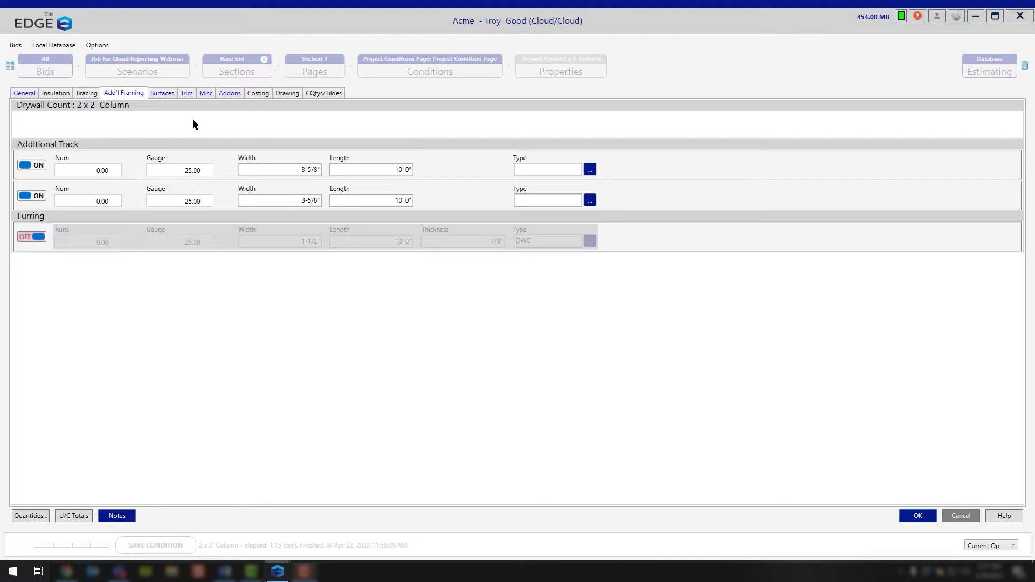
{"action": "left_click", "coordinate": [31, 93]}
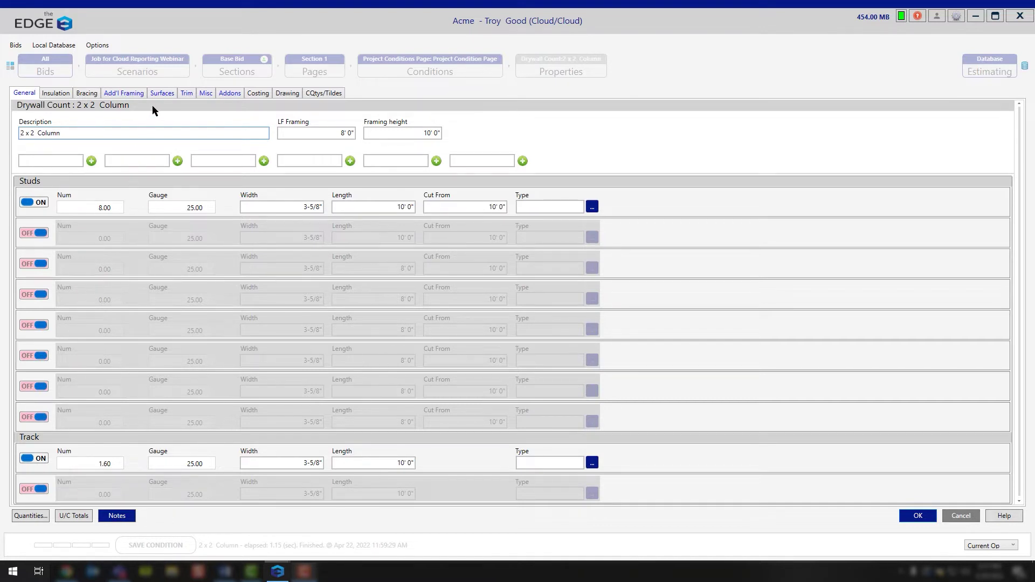
{"action": "left_click", "coordinate": [135, 94]}
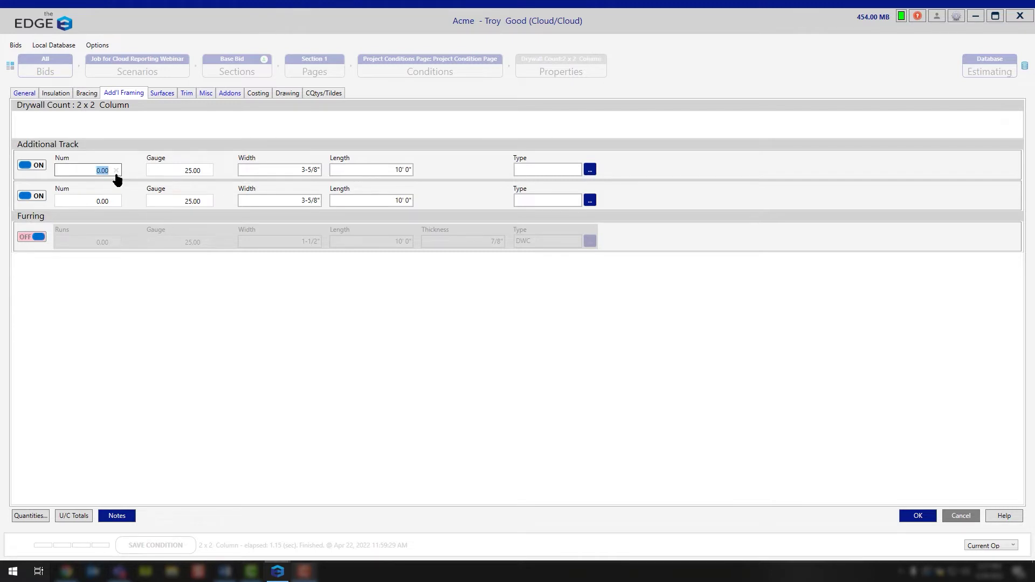
{"action": "left_click", "coordinate": [183, 171]}
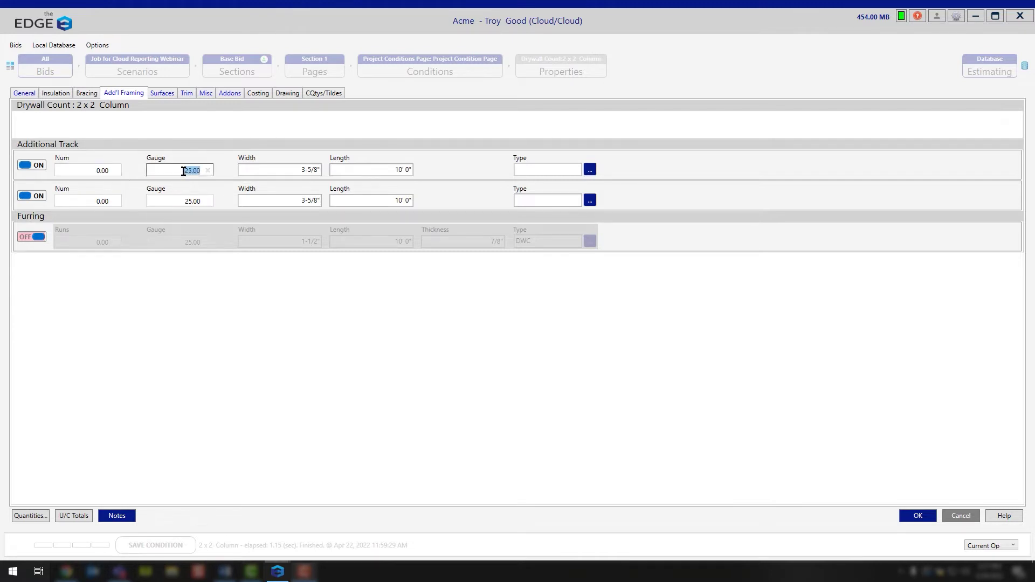
{"action": "left_click", "coordinate": [283, 169]}
{"action": "left_click", "coordinate": [397, 170]}
{"action": "left_click", "coordinate": [534, 169]}
{"action": "left_click", "coordinate": [27, 194]}
{"action": "left_click", "coordinate": [36, 164]}
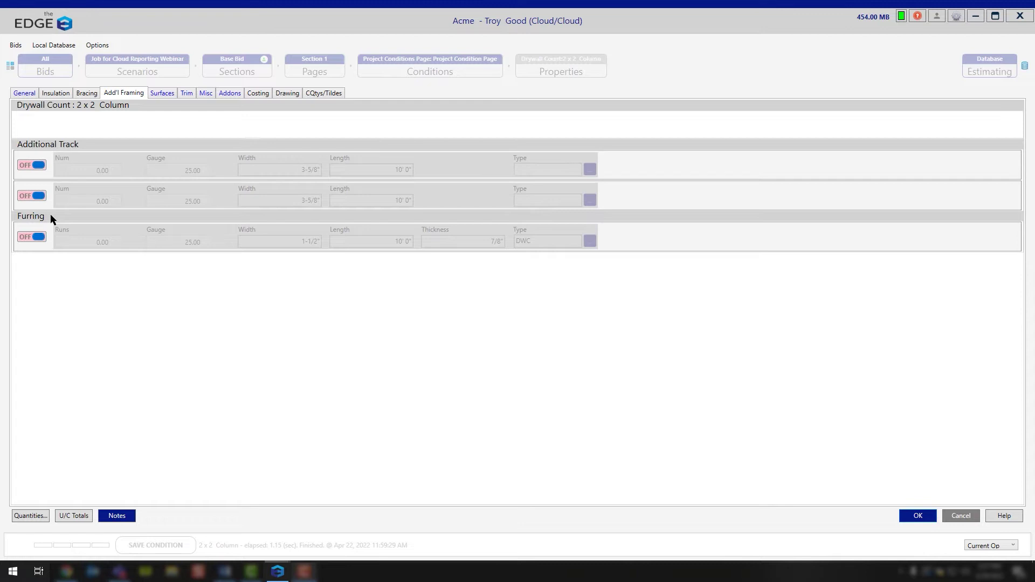
Step: Enable the furring row to review its runs, gauge, width, length, thickness and type fields, and switch it off again
{"action": "left_click", "coordinate": [49, 239]}
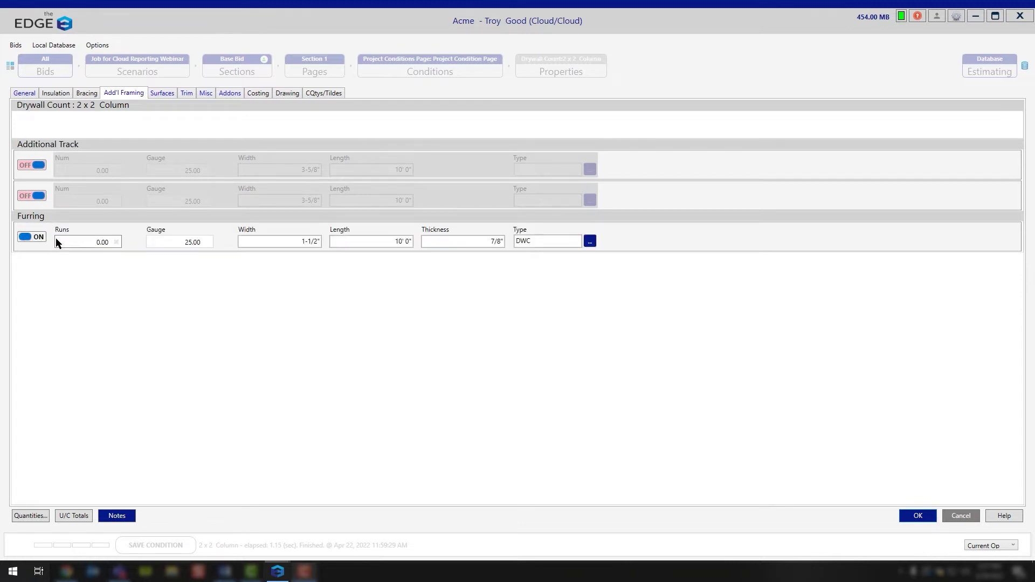
{"action": "left_click", "coordinate": [86, 242]}
{"action": "left_click", "coordinate": [187, 244]}
{"action": "left_click", "coordinate": [306, 243]}
{"action": "left_click", "coordinate": [360, 243]}
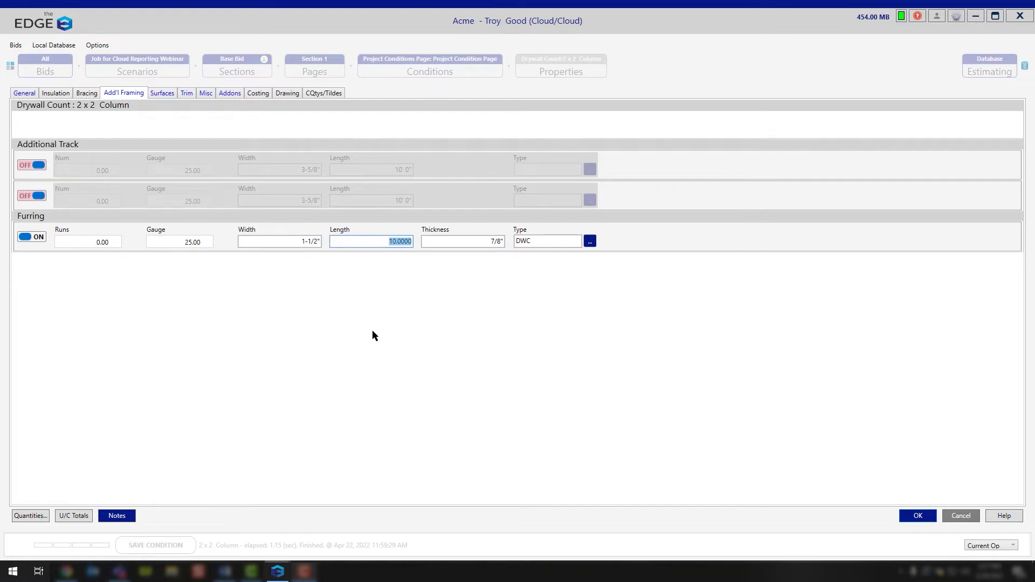
{"action": "left_click", "coordinate": [467, 246]}
{"action": "left_click", "coordinate": [543, 239]}
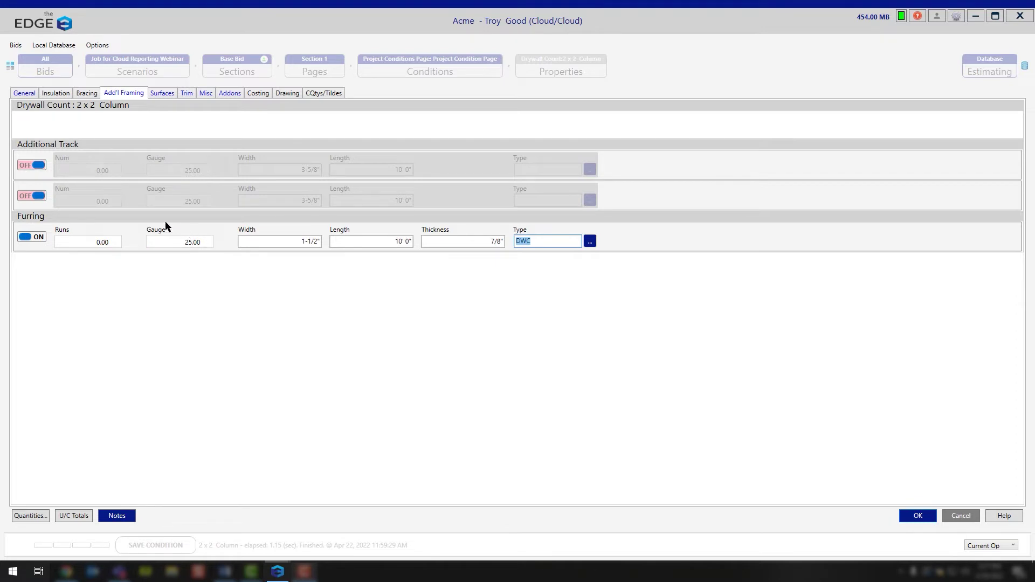
{"action": "left_click", "coordinate": [25, 240]}
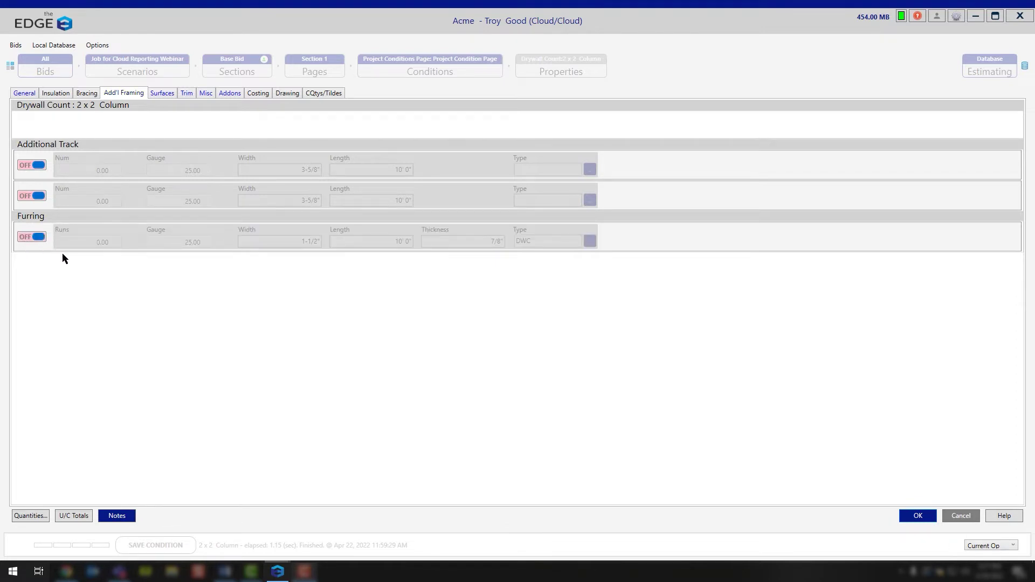
Step: Compare Board A's total surface height and length with the column's description and linear feet of framing in the general properties
{"action": "left_click", "coordinate": [167, 94]}
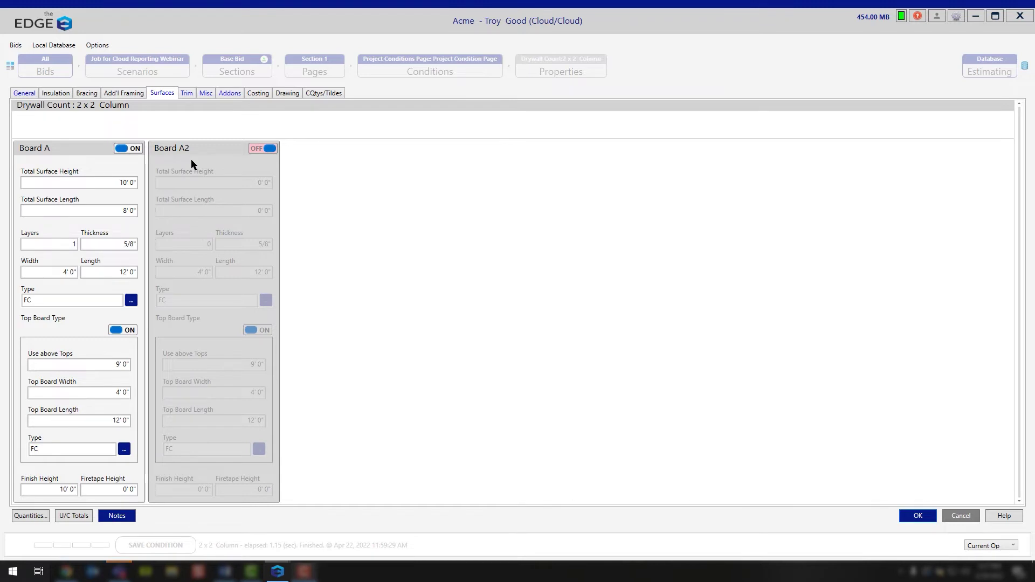
{"action": "left_click", "coordinate": [63, 183]}
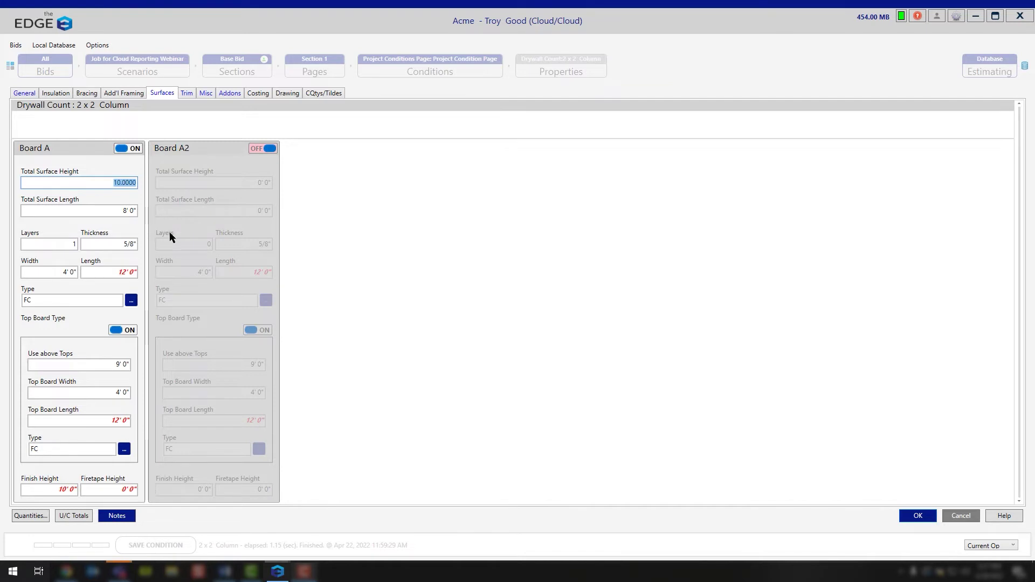
{"action": "left_click", "coordinate": [117, 214]}
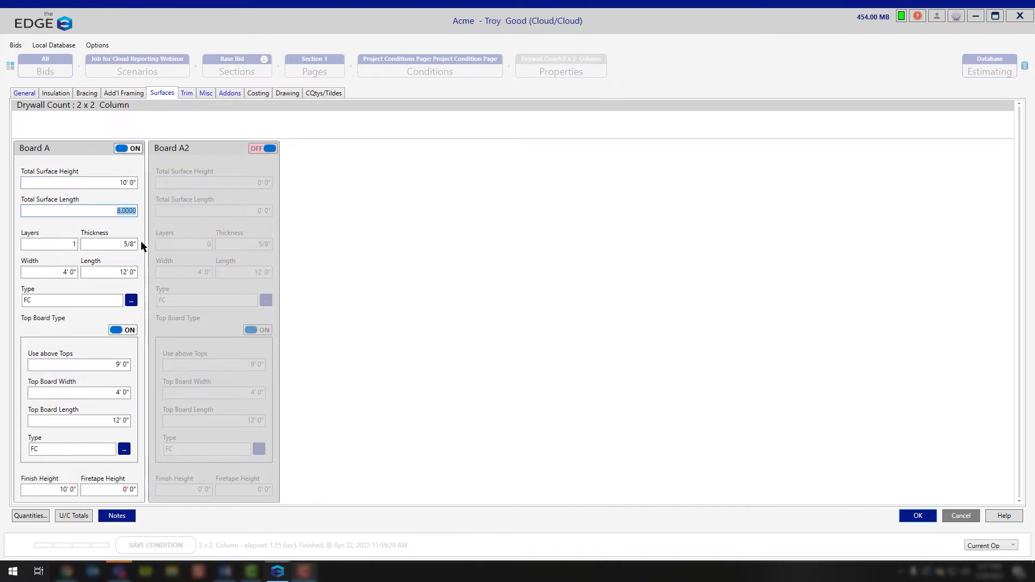
{"action": "left_click", "coordinate": [32, 96]}
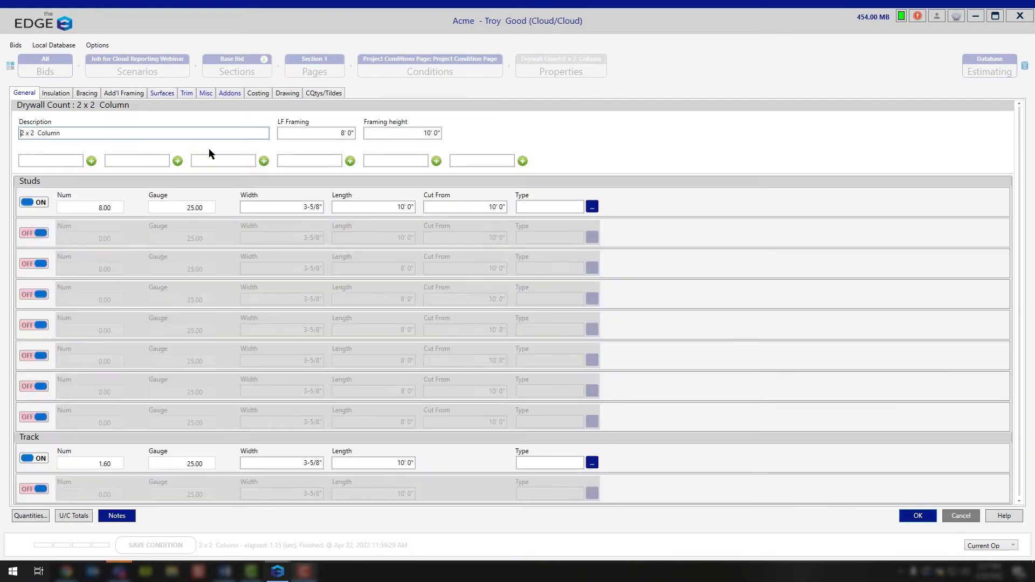
{"action": "left_click", "coordinate": [326, 135]}
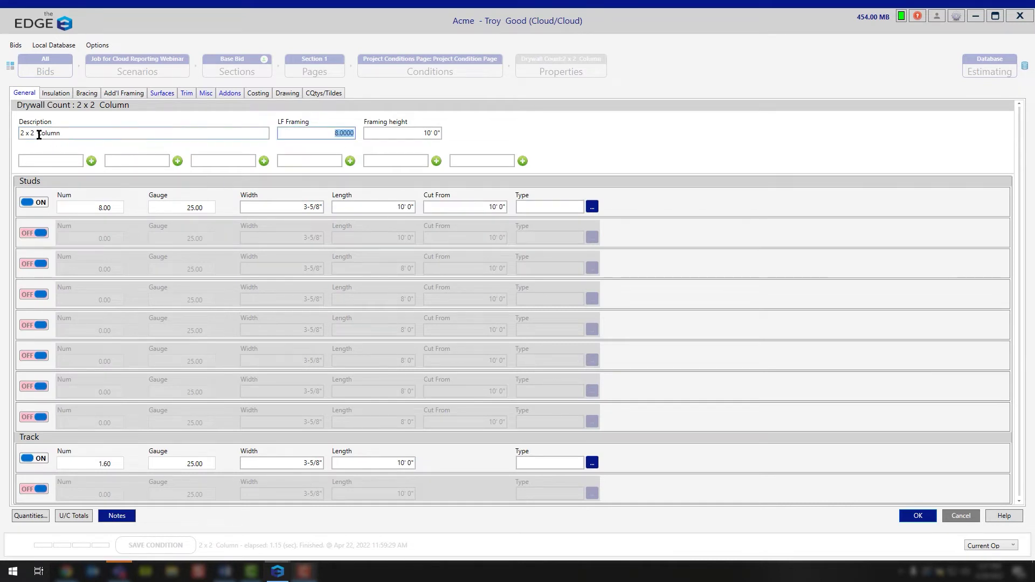
{"action": "left_click_drag", "start_coordinate": [35, 134], "coordinate": [20, 134]}
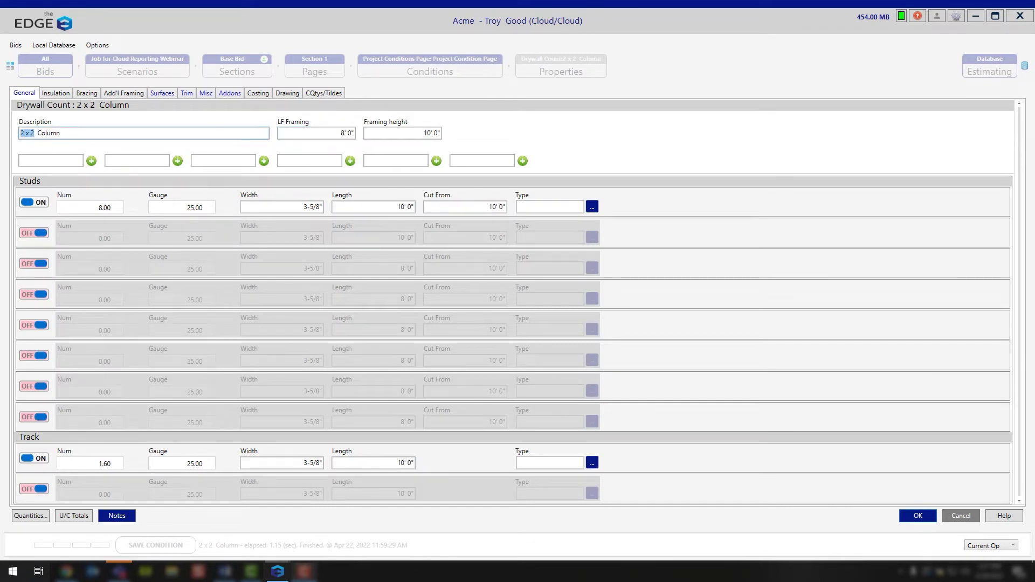
{"action": "left_click", "coordinate": [151, 93]}
{"action": "left_click", "coordinate": [120, 183]}
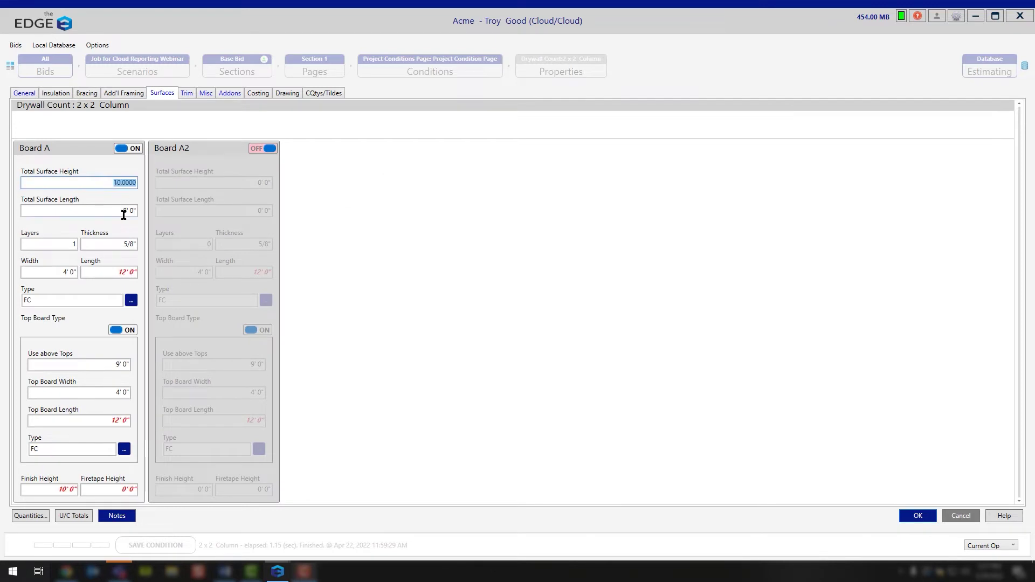
{"action": "left_click", "coordinate": [123, 213]}
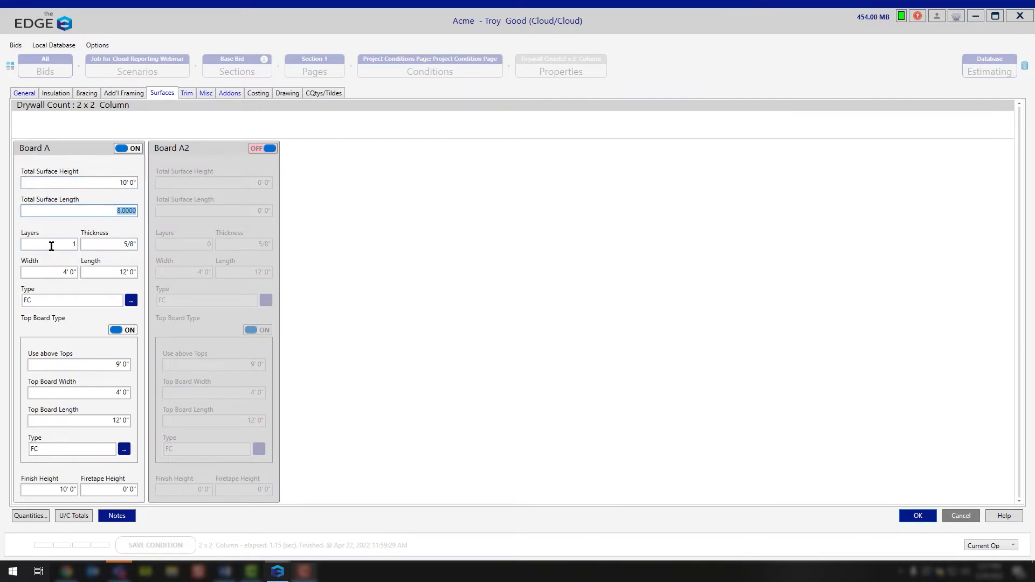
Step: Examine Board A's layers, thickness, width, length and board type
{"action": "left_click", "coordinate": [71, 247]}
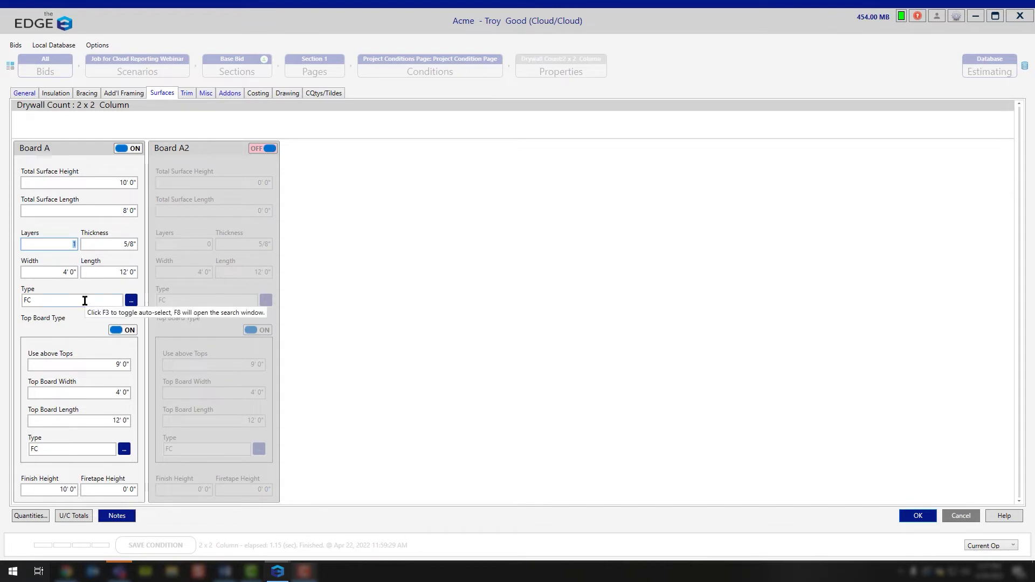
{"action": "left_click", "coordinate": [107, 243]}
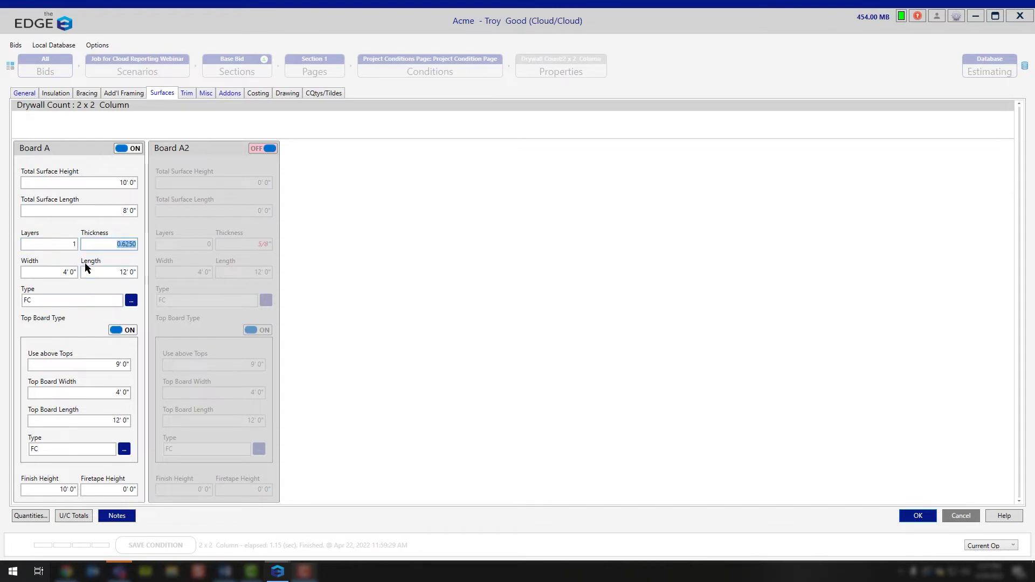
{"action": "left_click", "coordinate": [88, 264]}
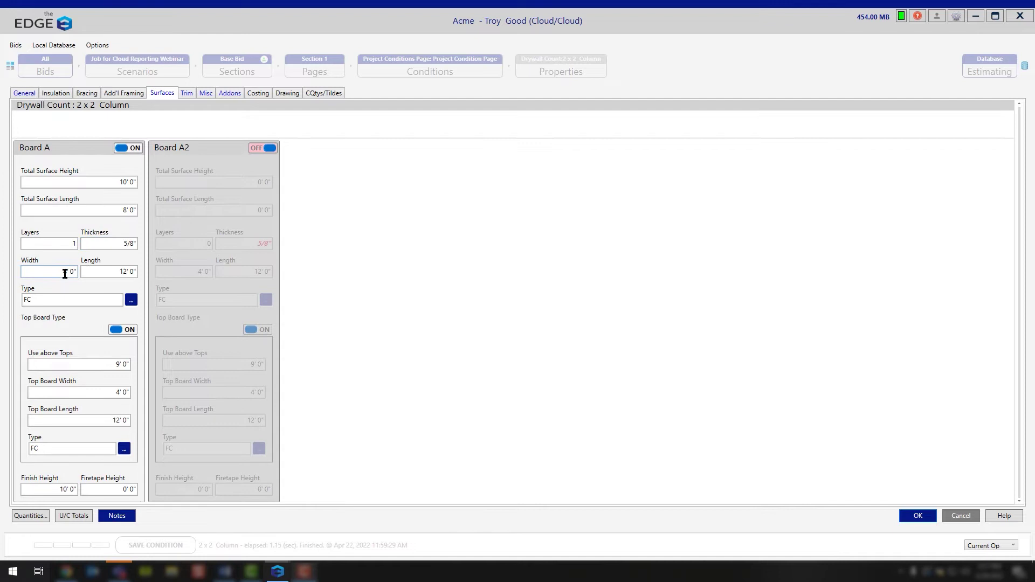
{"action": "key", "text": "Tab"}
{"action": "left_click", "coordinate": [103, 272]}
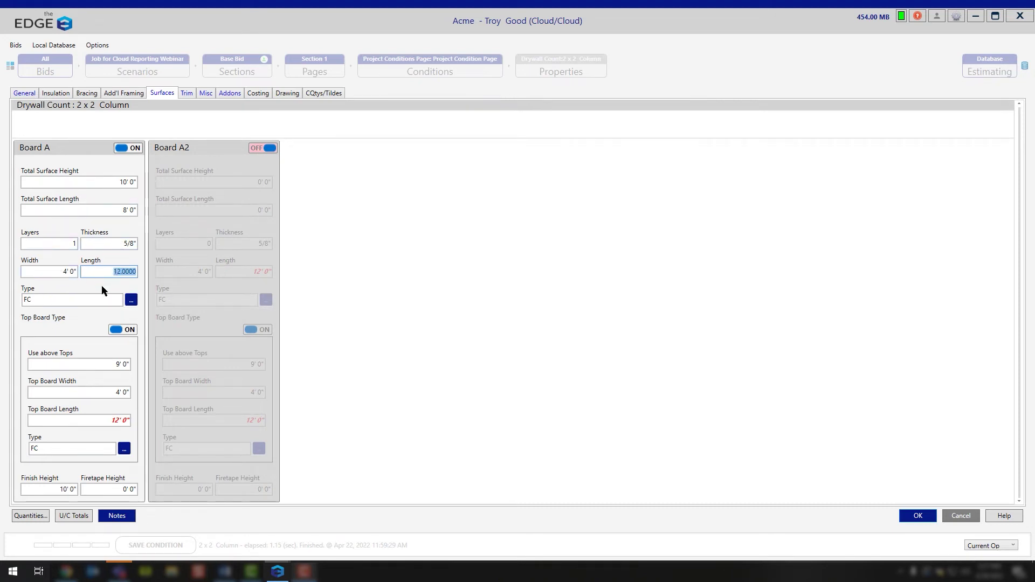
{"action": "left_click", "coordinate": [39, 298]}
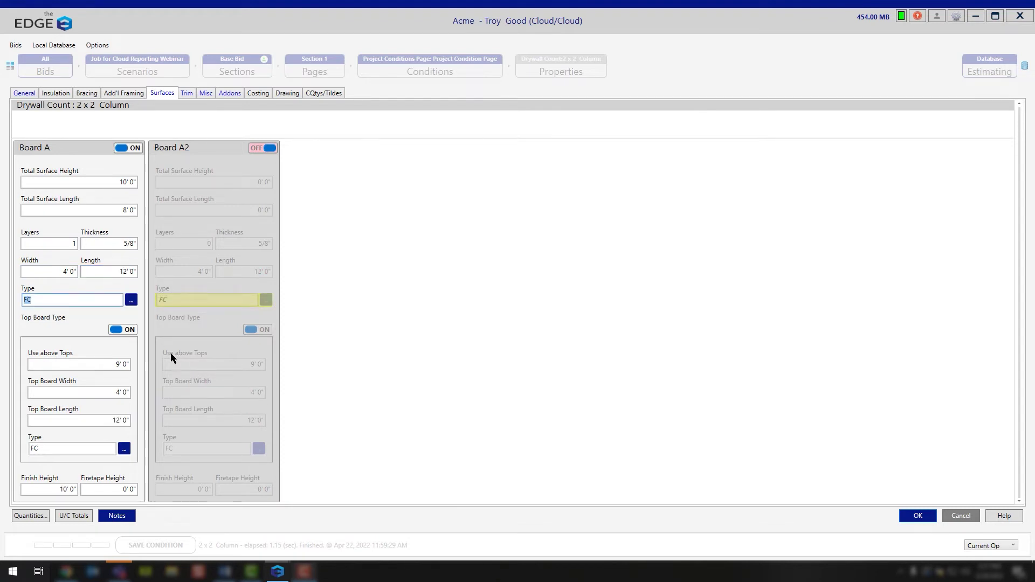
{"action": "left_click", "coordinate": [83, 318]}
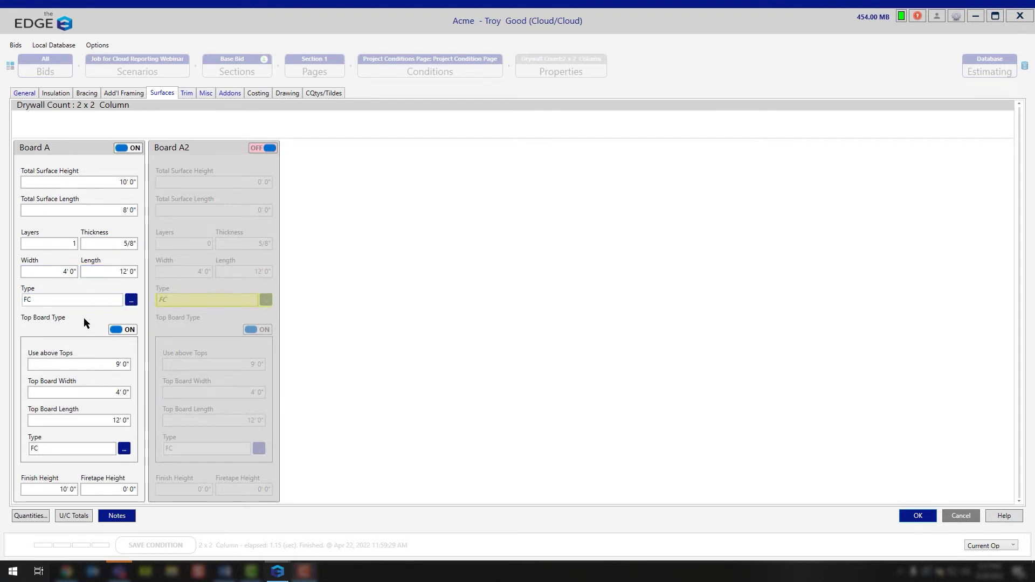
Step: Set Board A's top board length to 8 ft
{"action": "left_click", "coordinate": [111, 392]}
{"action": "left_click", "coordinate": [119, 420]}
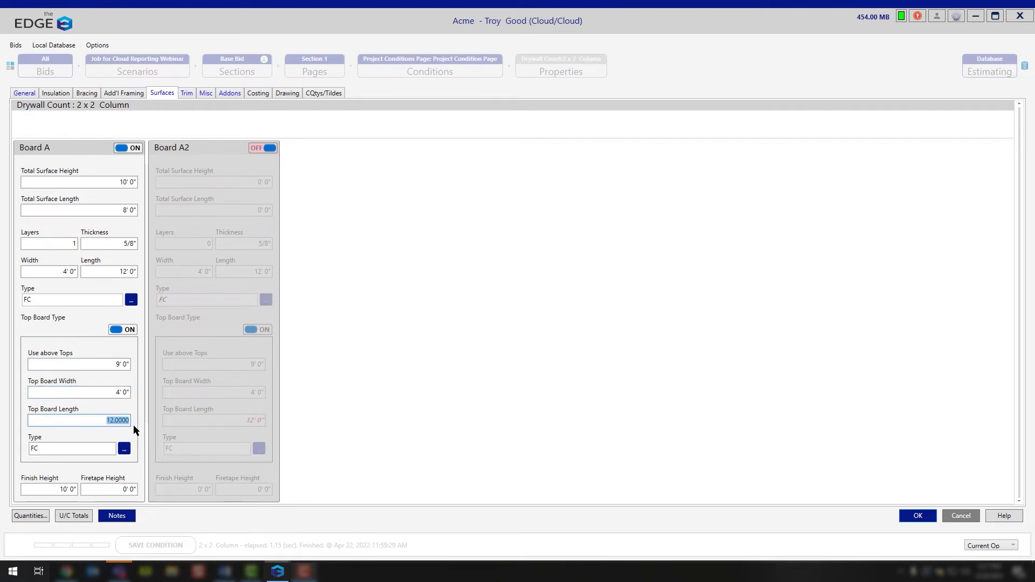
{"action": "type", "text": "8"}
{"action": "key", "text": "Return"}
{"action": "left_click", "coordinate": [51, 443]}
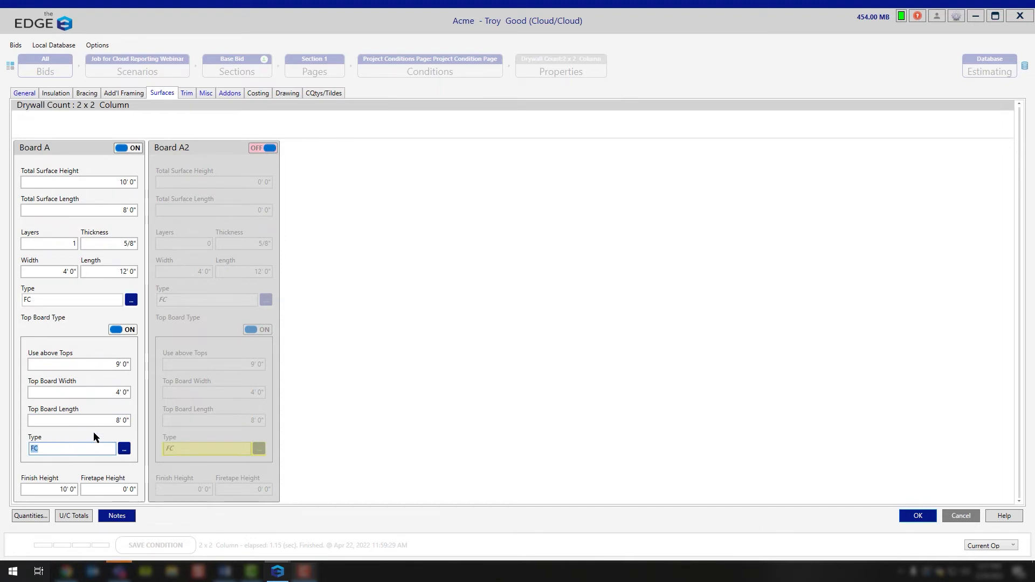
{"action": "left_click", "coordinate": [81, 448]}
Step: Set Board A's finish height to 9 ft and leave Board A2 switched off
{"action": "left_click", "coordinate": [53, 493]}
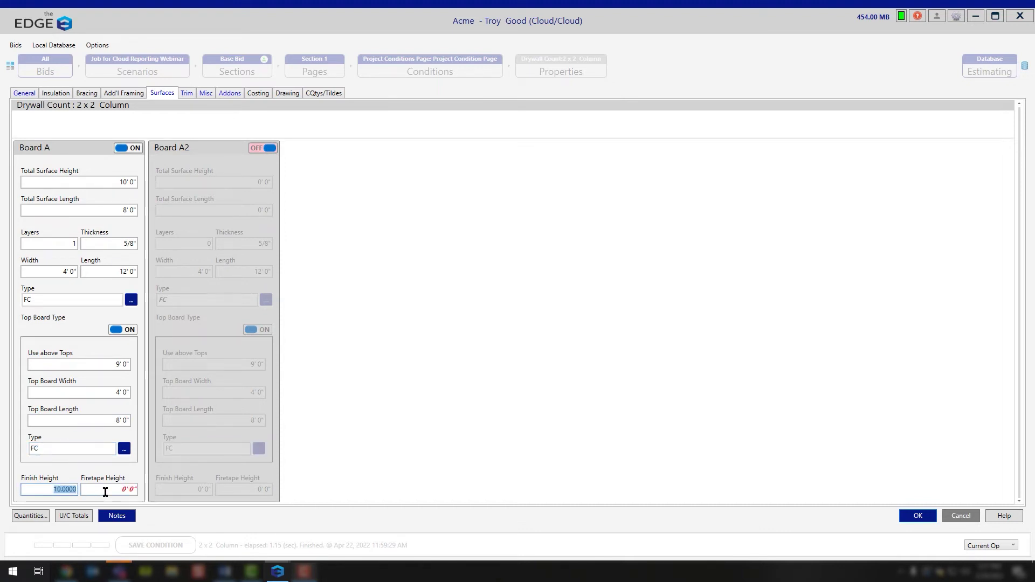
{"action": "left_click", "coordinate": [105, 489]}
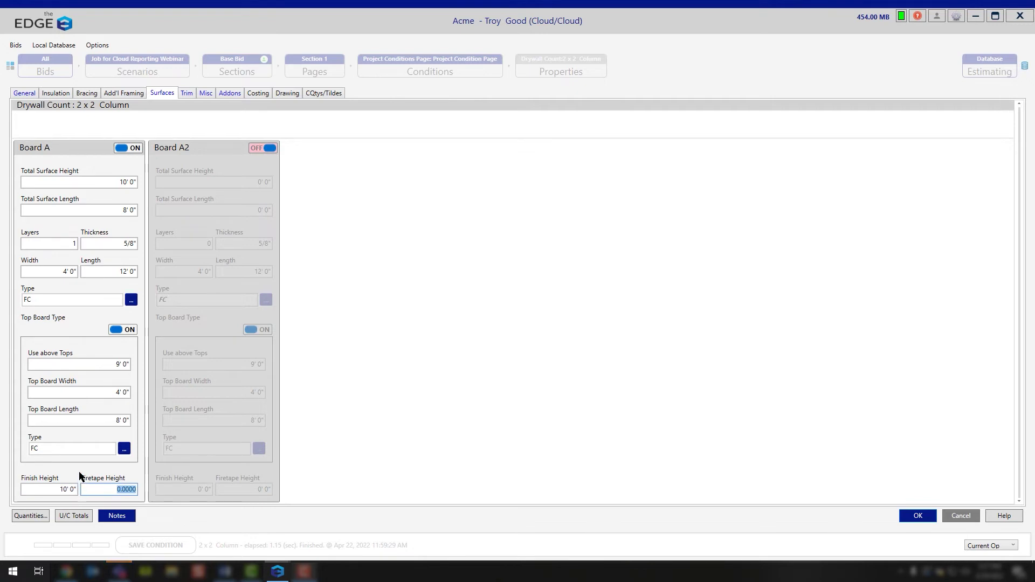
{"action": "left_click", "coordinate": [55, 489]}
{"action": "type", "text": "9"}
{"action": "key", "text": "Tab"}
{"action": "left_click", "coordinate": [169, 479]}
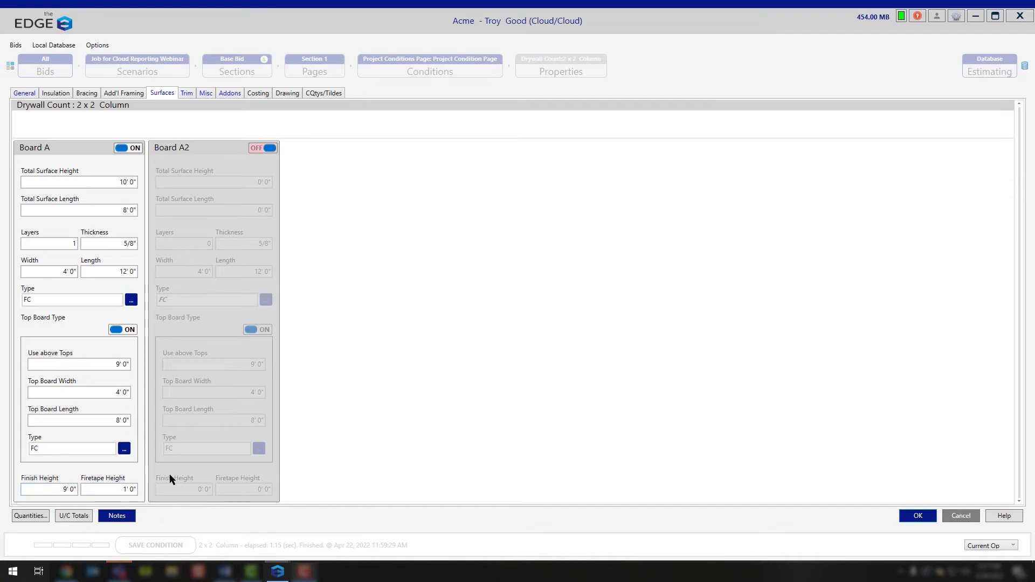
{"action": "left_click", "coordinate": [264, 149]}
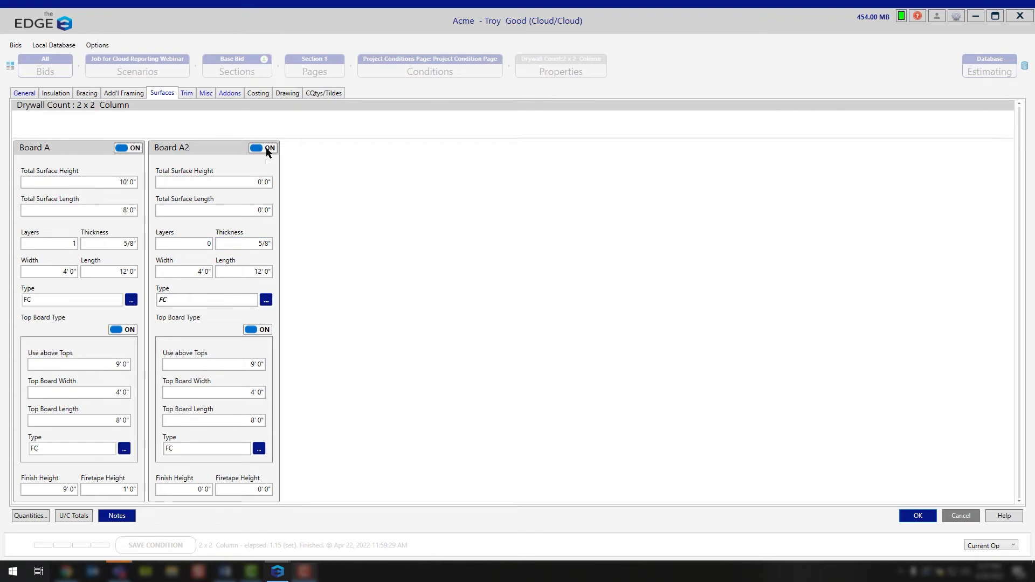
{"action": "left_click", "coordinate": [265, 149]}
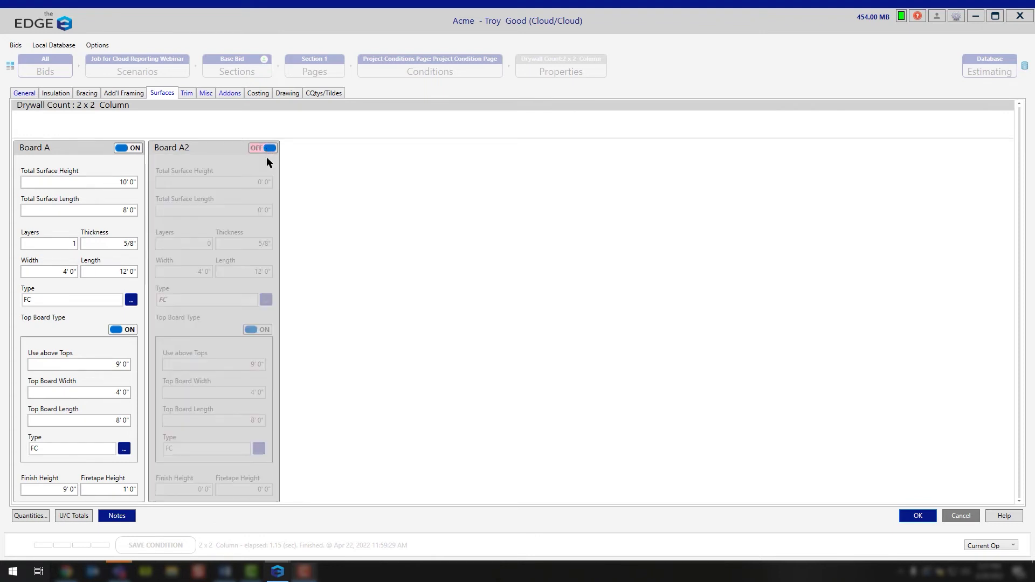
Step: Examine Trim A's pieces, board thickness, length, material, type, height and mud allowance, and switch Trim B on temporarily to view its settings
{"action": "left_click", "coordinate": [187, 94]}
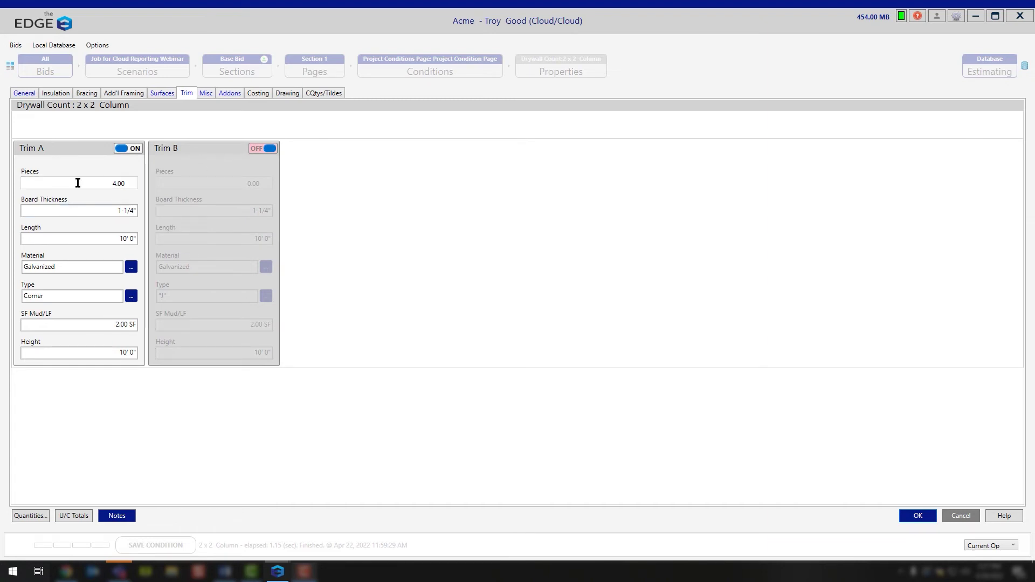
{"action": "double_click", "coordinate": [119, 184]}
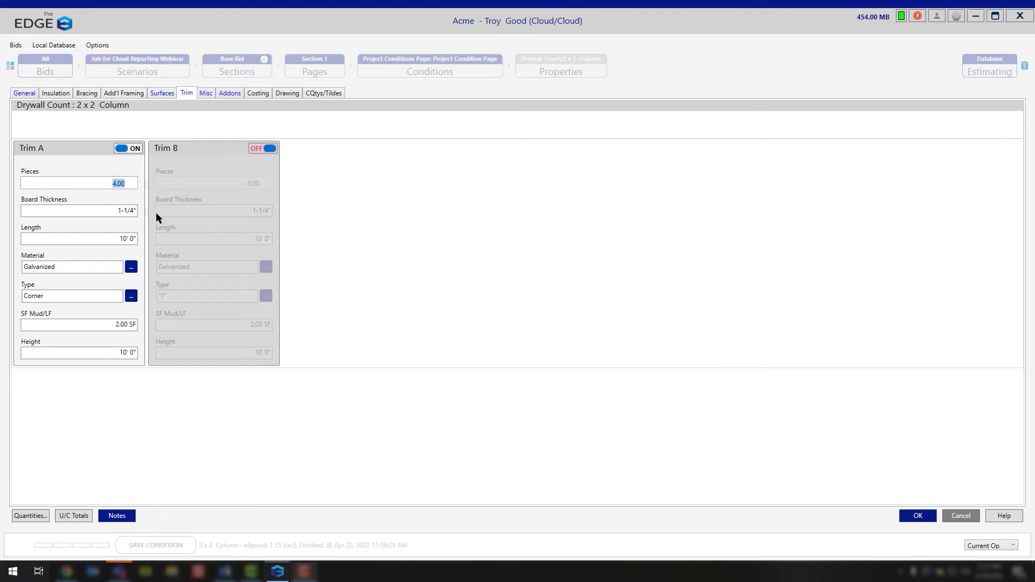
{"action": "left_click", "coordinate": [115, 210]}
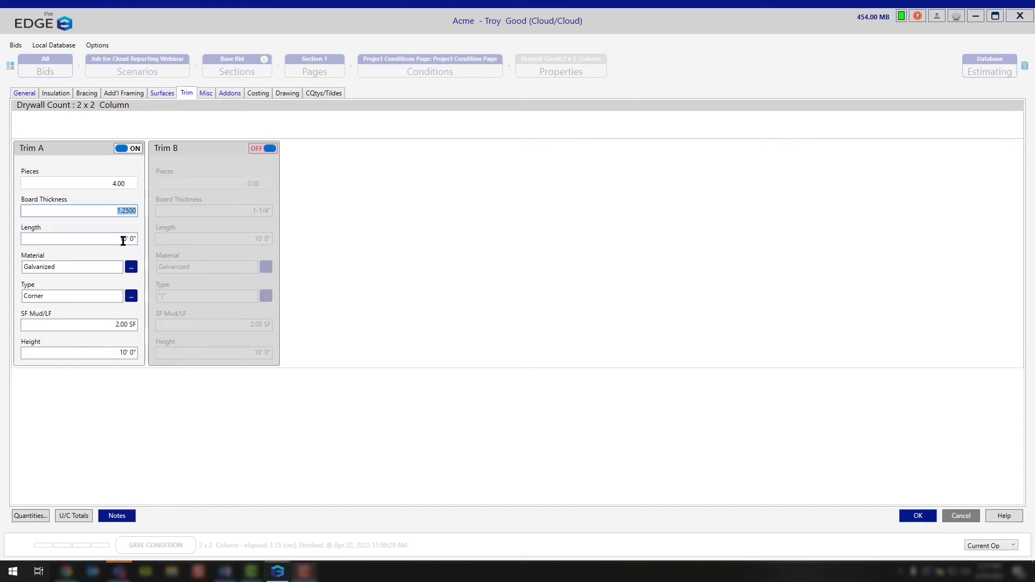
{"action": "left_click", "coordinate": [105, 239]}
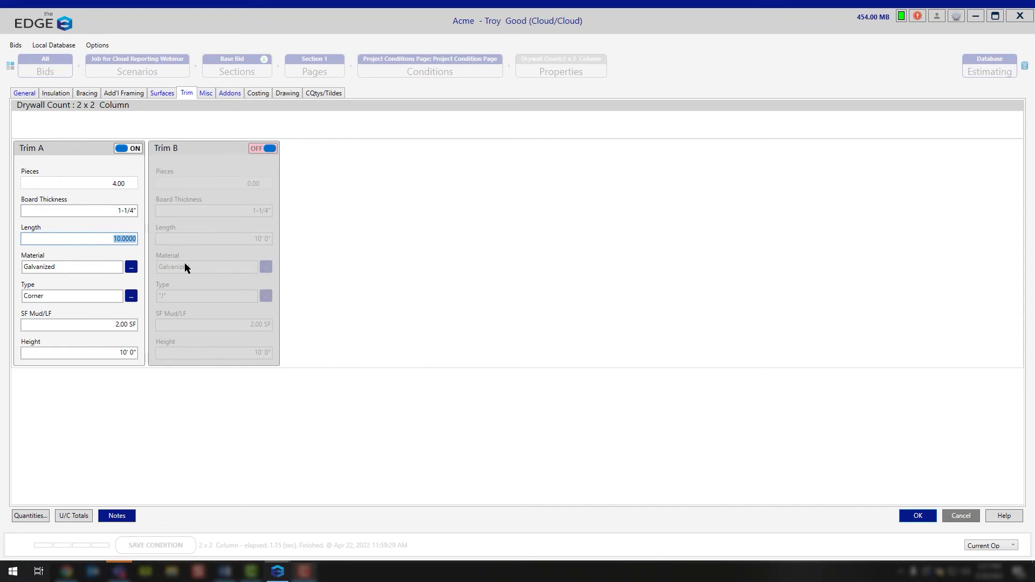
{"action": "left_click", "coordinate": [92, 265]}
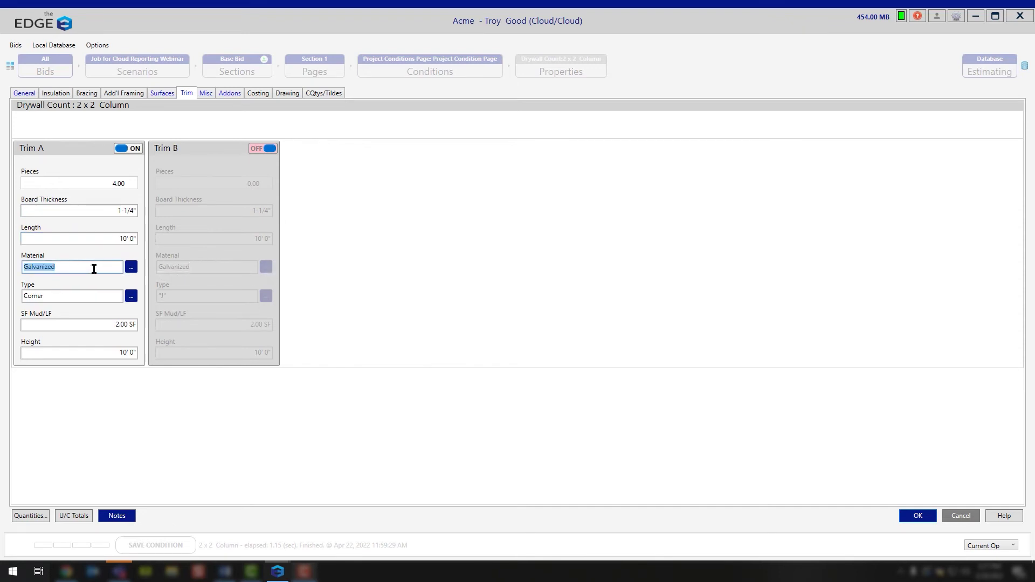
{"action": "left_click", "coordinate": [54, 296]}
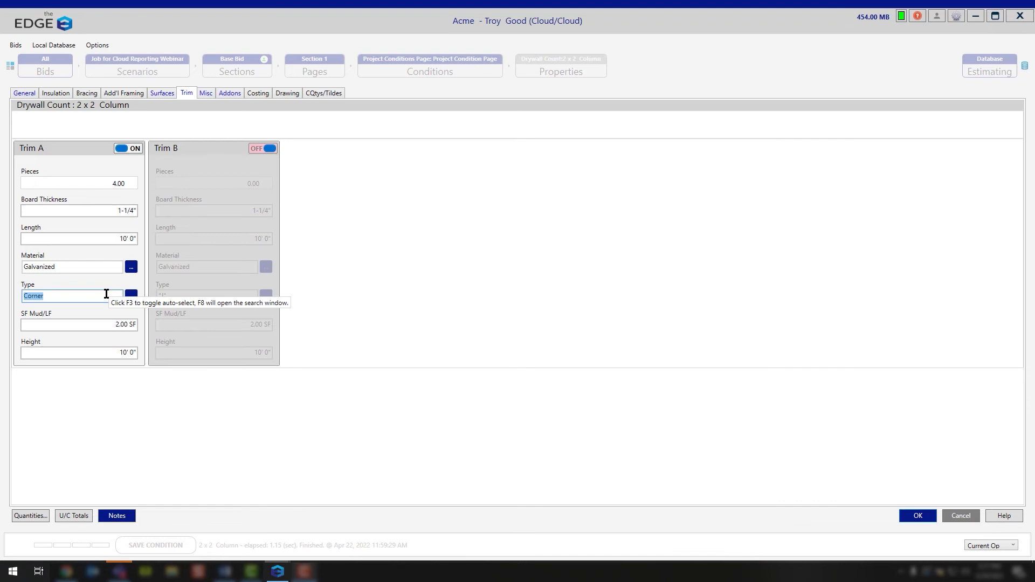
{"action": "left_click", "coordinate": [92, 353]}
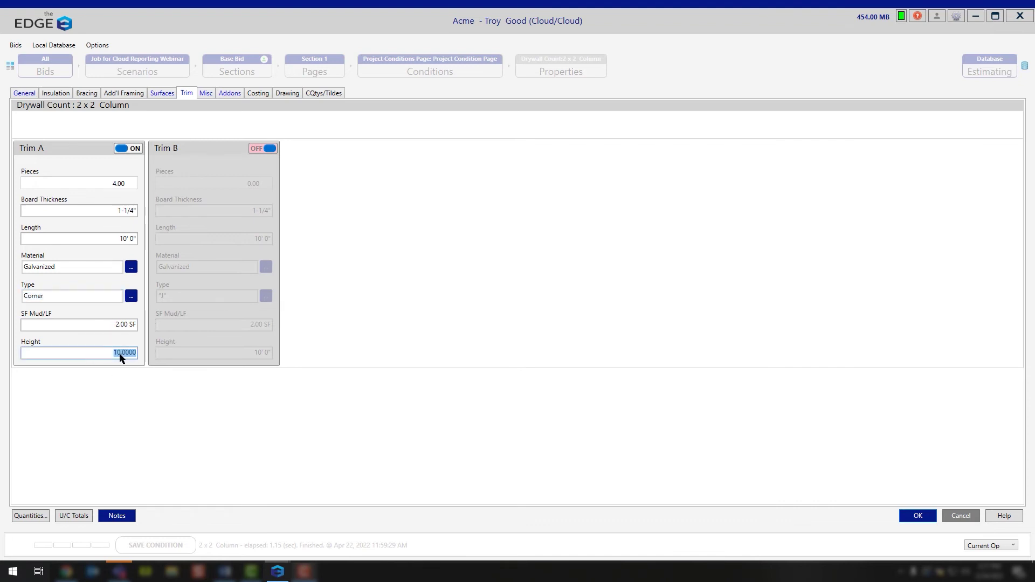
{"action": "left_click", "coordinate": [83, 325]}
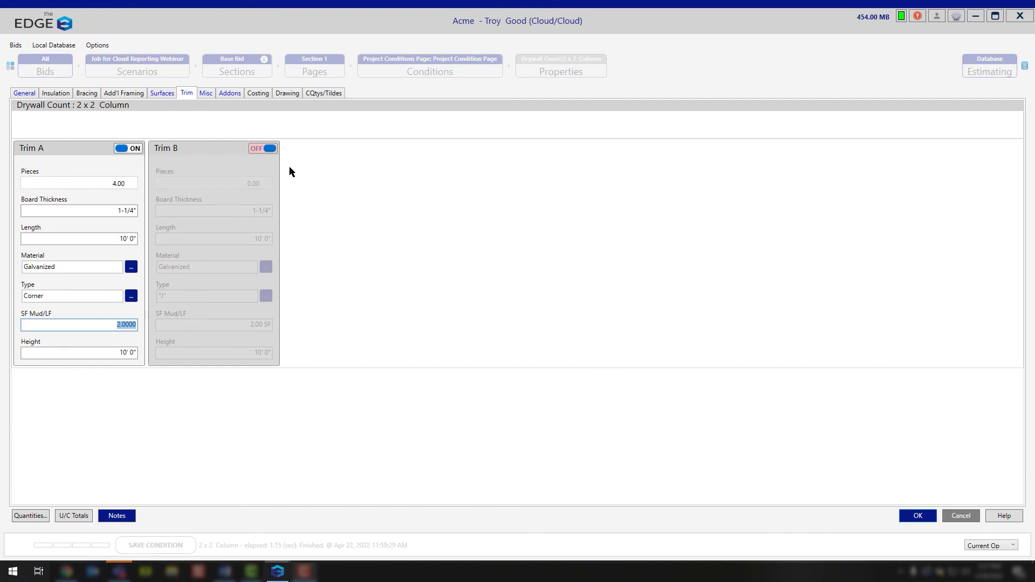
{"action": "left_click", "coordinate": [269, 148]}
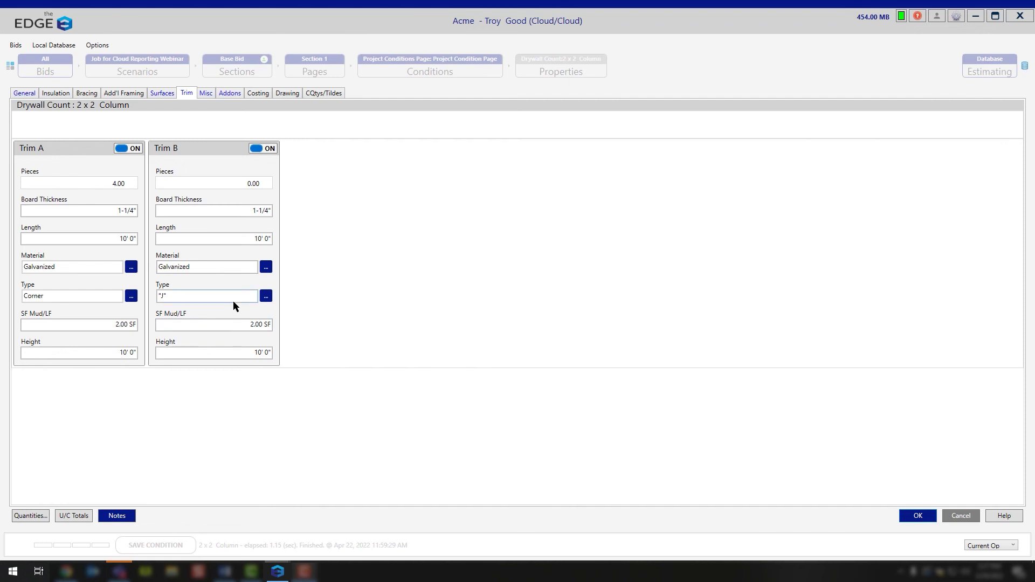
{"action": "left_click", "coordinate": [264, 148]}
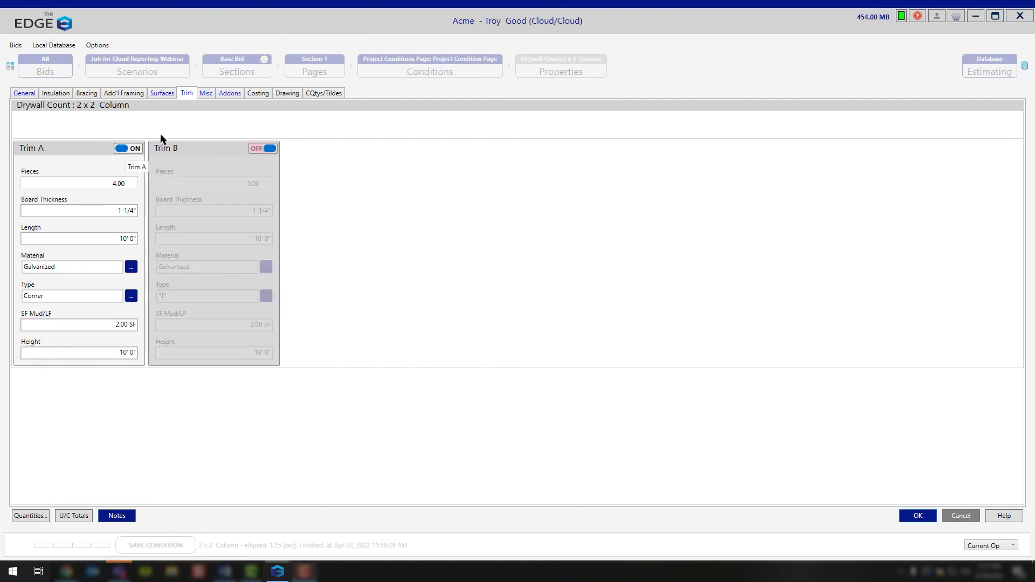
Step: Review the column's miscellaneous items and the form for adding a new misc item, closing it without adding one
{"action": "left_click", "coordinate": [206, 93]}
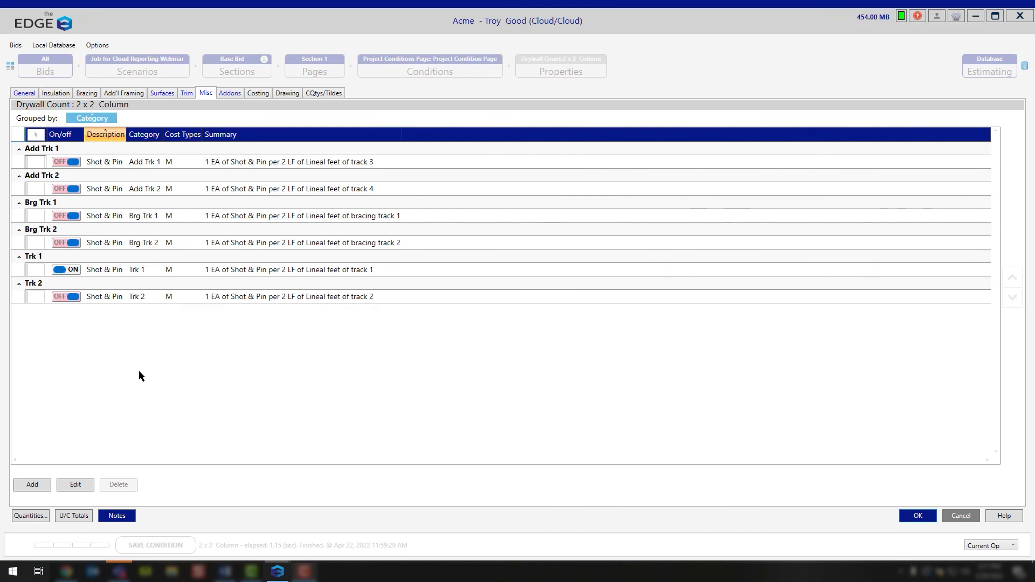
{"action": "left_click", "coordinate": [32, 484]}
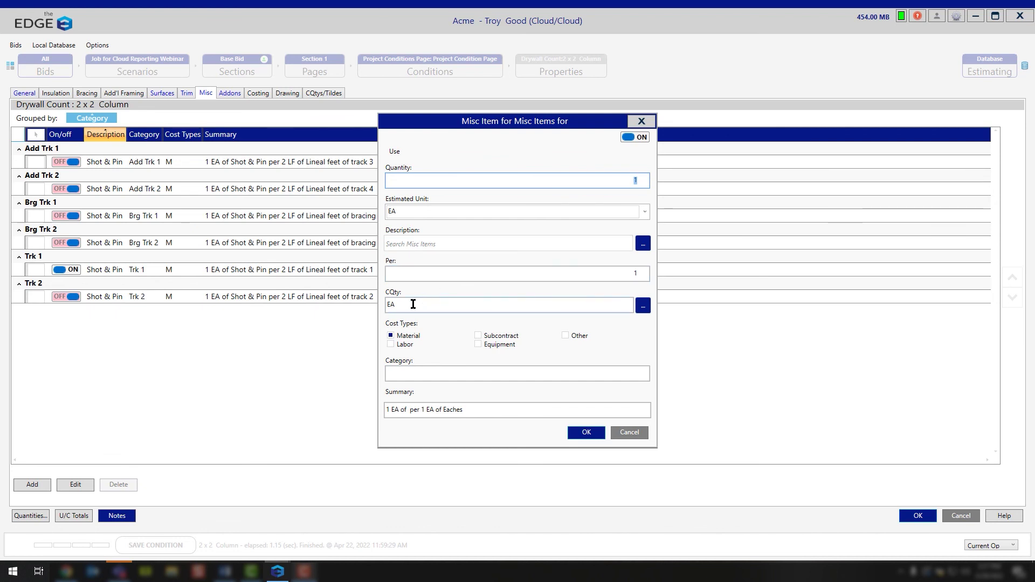
{"action": "left_click", "coordinate": [629, 434]}
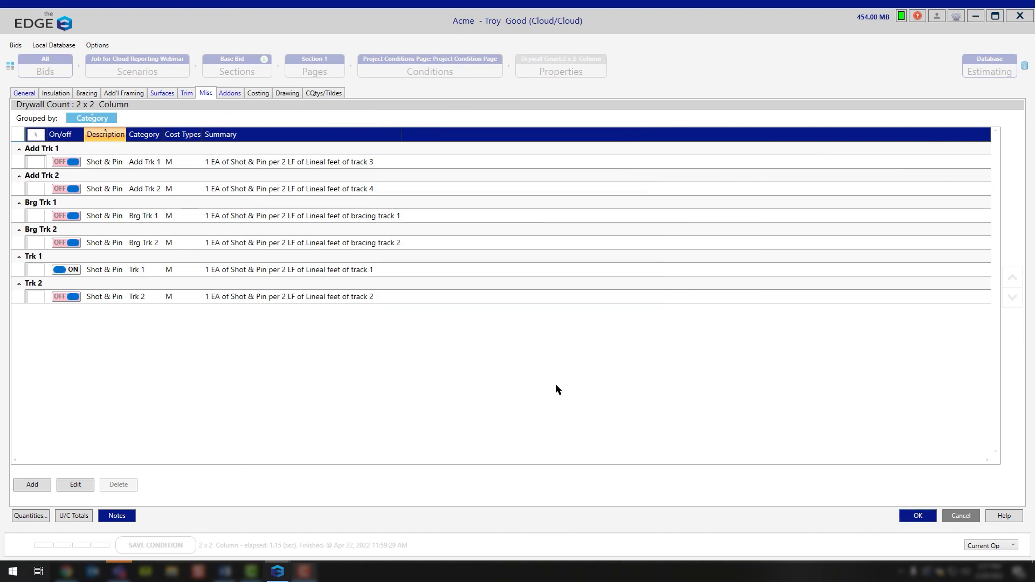